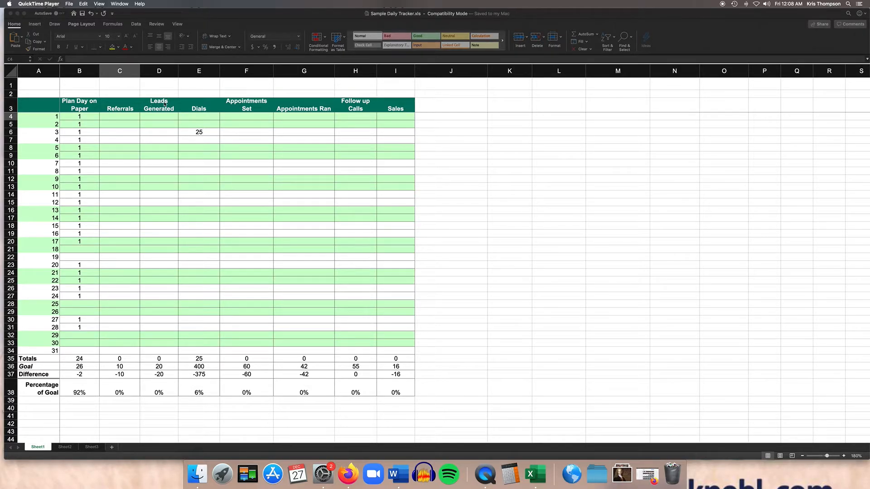
# Enter 2 referrals and 2 leads generated in the row for day 1
pyautogui.click(168, 86)
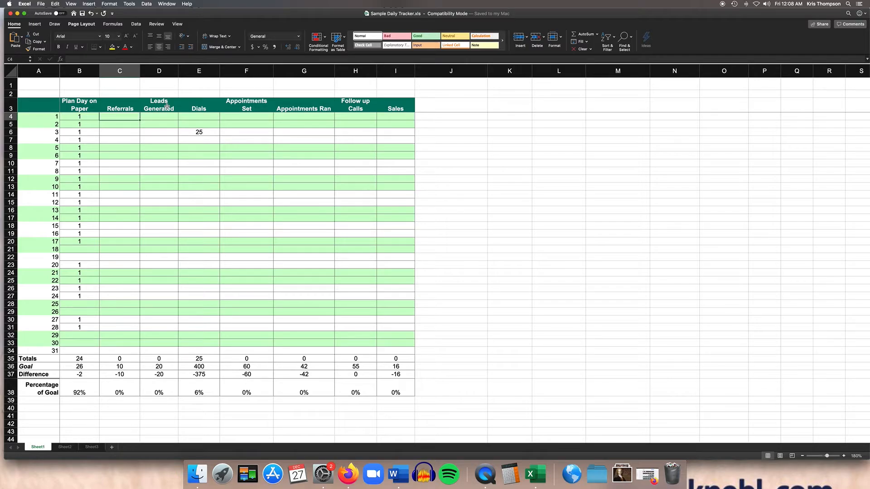
pyautogui.click(167, 107)
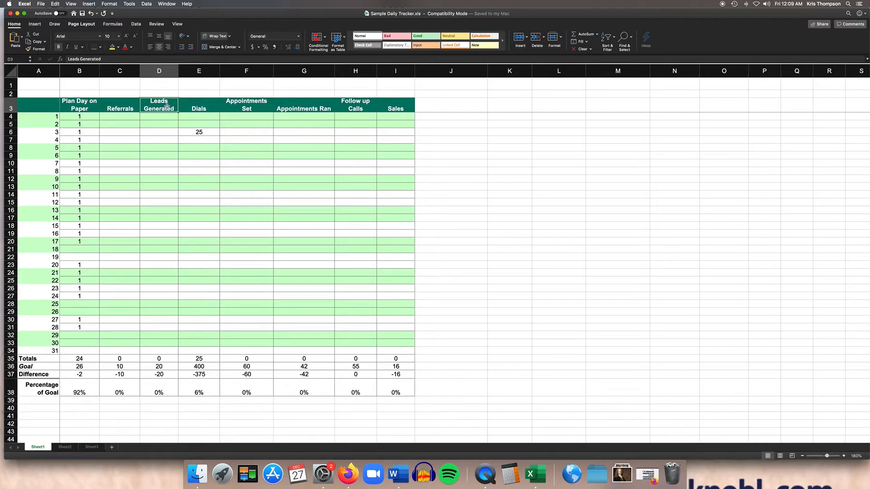
pyautogui.click(135, 116)
pyautogui.write('2')
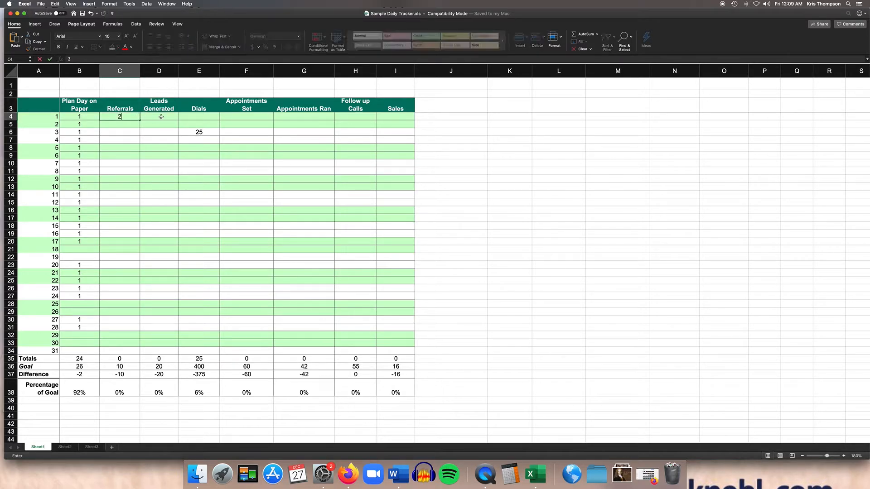
pyautogui.click(161, 116)
pyautogui.write('2')
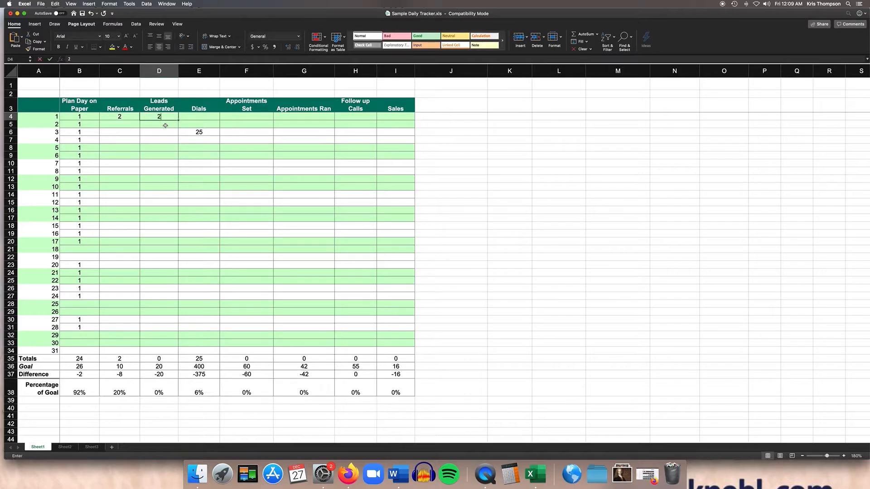
# Enter 3 leads generated in the row for day 2
pyautogui.click(130, 124)
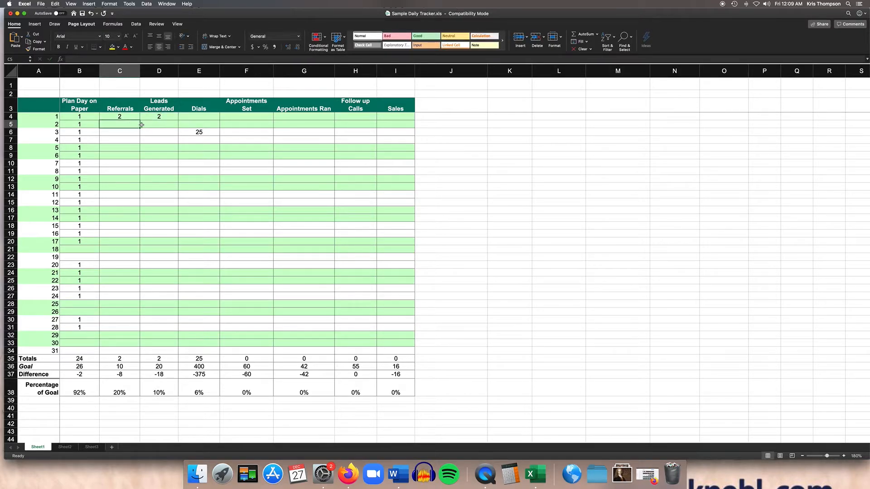
pyautogui.click(151, 125)
pyautogui.write('3')
pyautogui.click(129, 125)
pyautogui.click(201, 103)
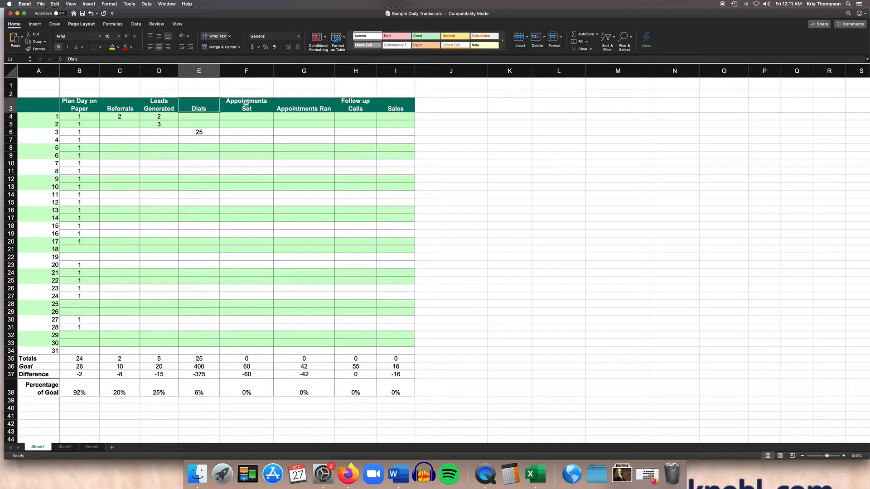
pyautogui.click(303, 106)
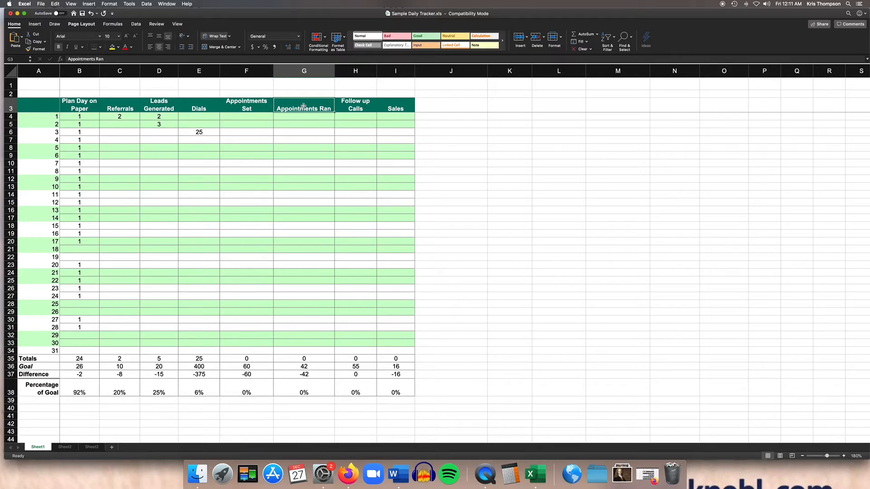
pyautogui.click(356, 103)
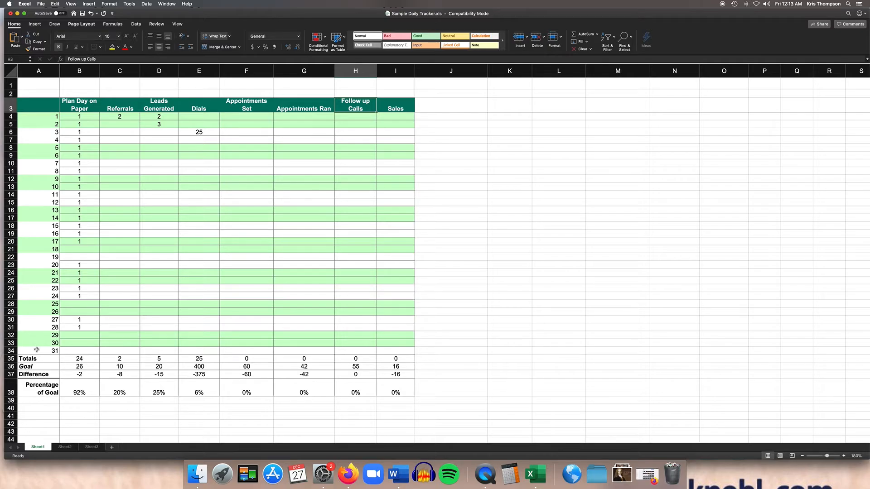
pyautogui.click(43, 181)
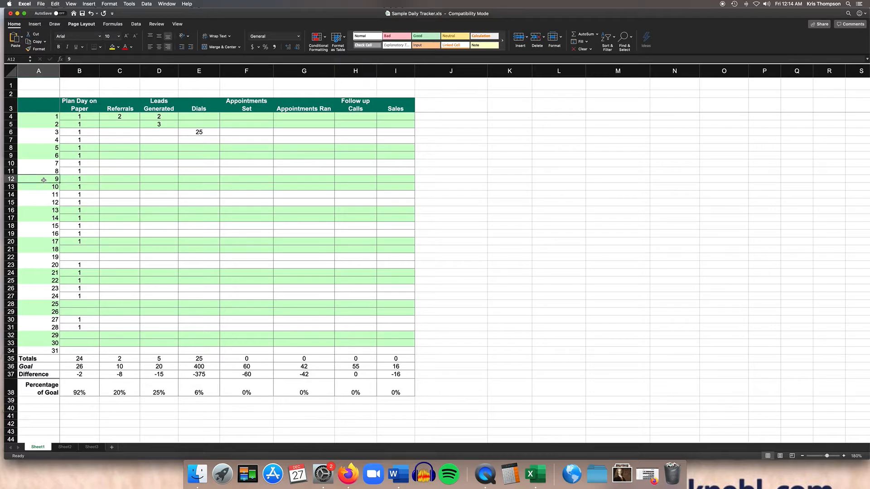
pyautogui.click(15, 179)
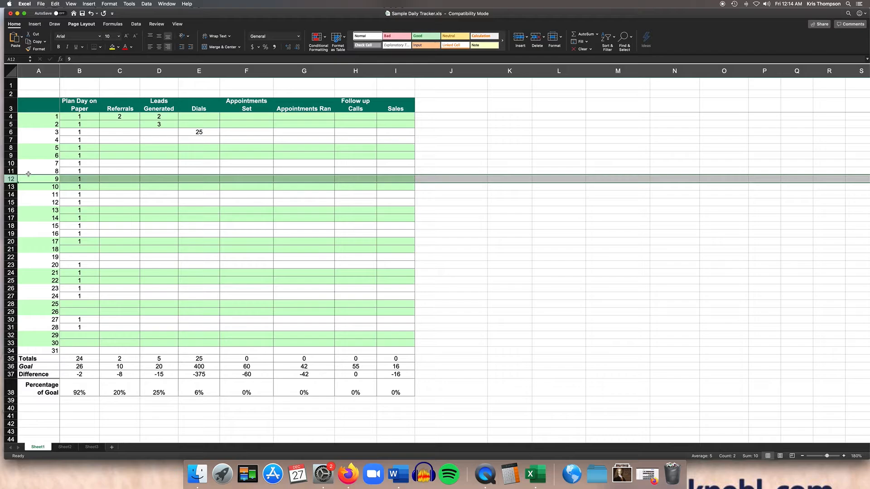
pyautogui.scroll(-1, 40, 168)
pyautogui.click(51, 170)
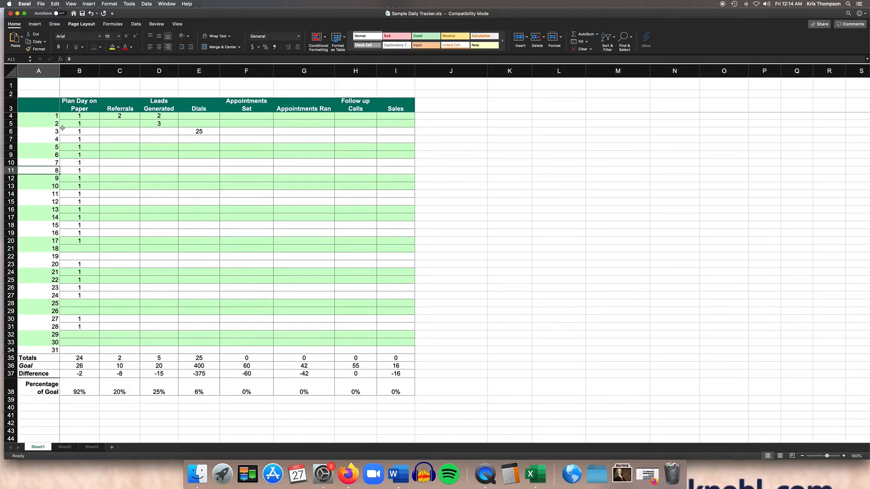
# Prefix the day labels in column A so day 14 reads "Holiday14" and day 15 reads "Weekend 15"
pyautogui.click(42, 217)
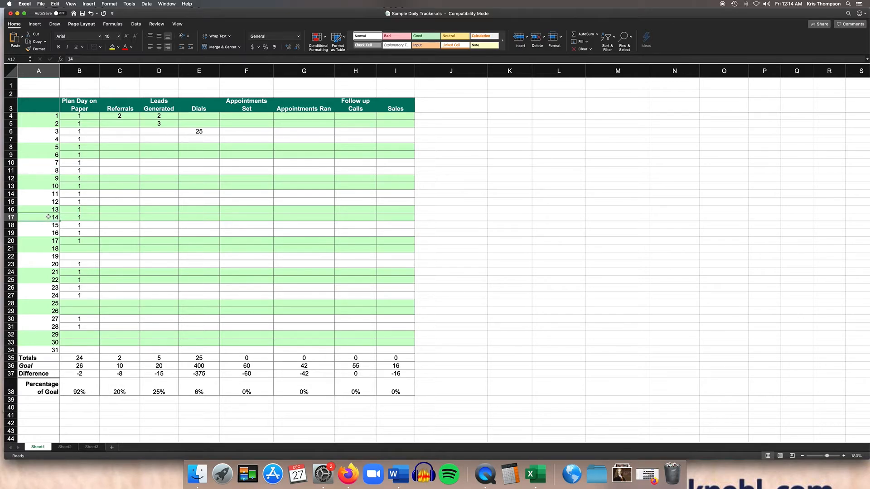
pyautogui.doubleClick(50, 221)
pyautogui.write('Holiday')
pyautogui.press('Return')
pyautogui.doubleClick(49, 225)
pyautogui.write('Weekend')
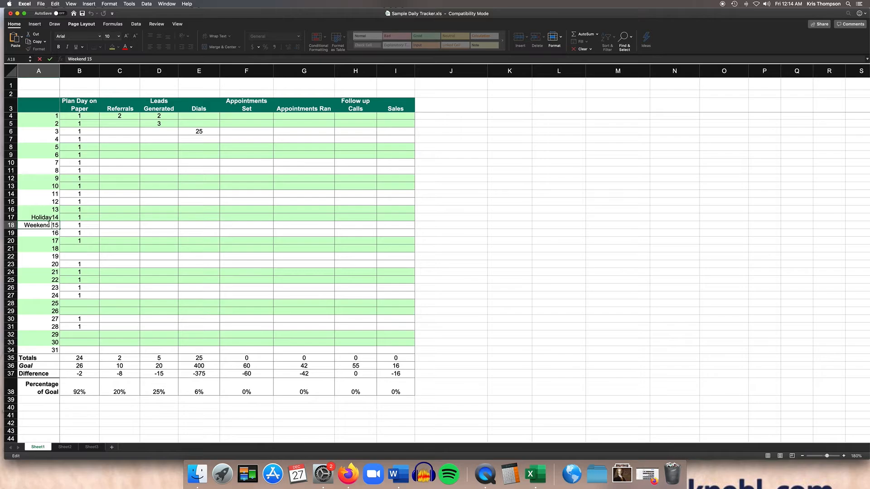
pyautogui.click(42, 232)
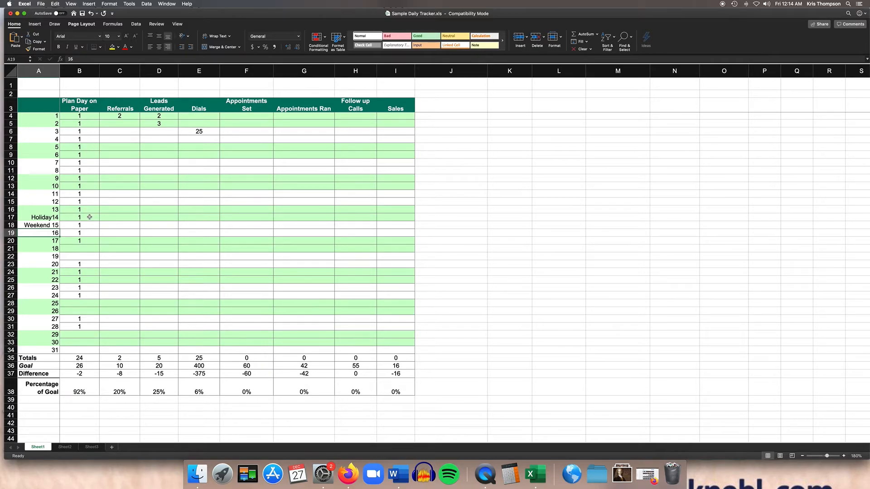
pyautogui.click(89, 161)
pyautogui.click(89, 178)
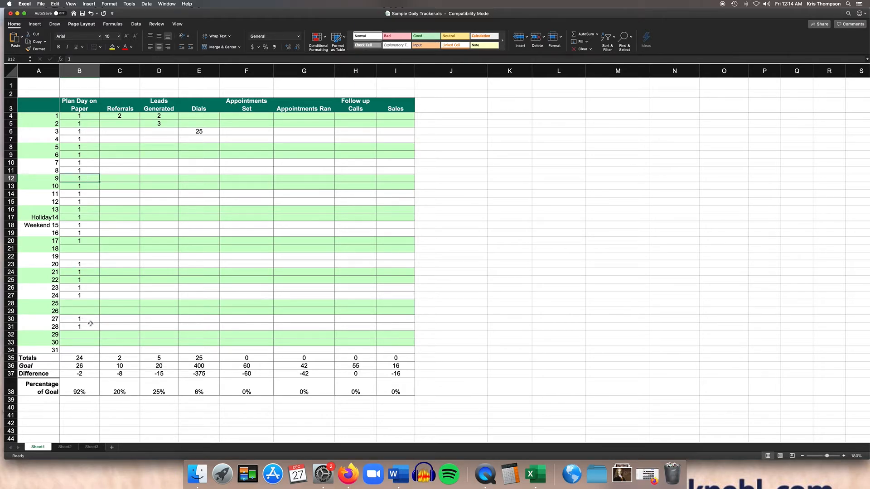
pyautogui.click(89, 358)
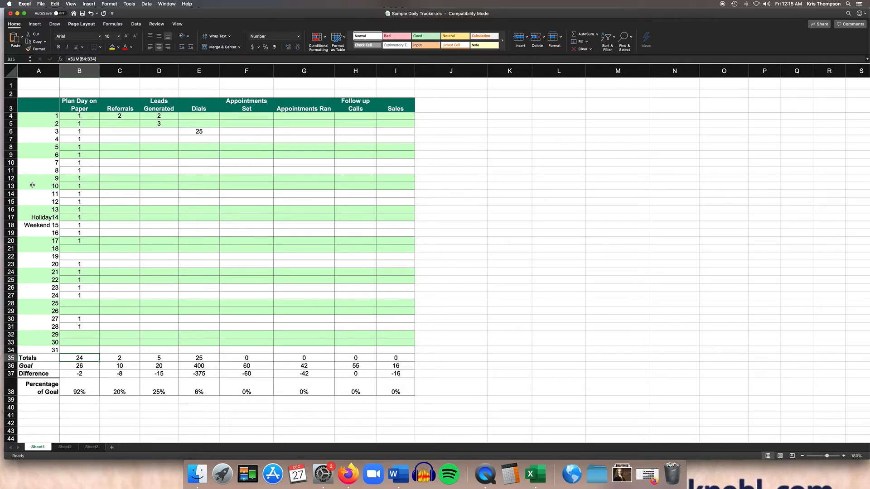
pyautogui.click(12, 185)
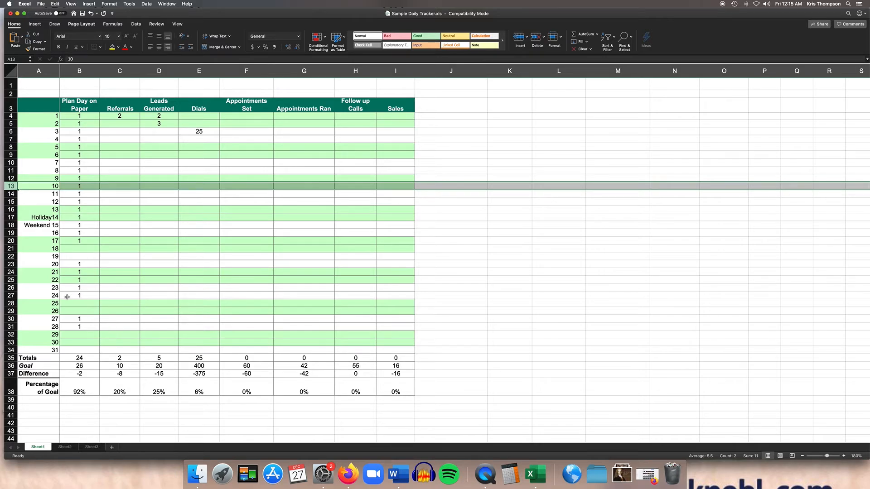
pyautogui.click(14, 303)
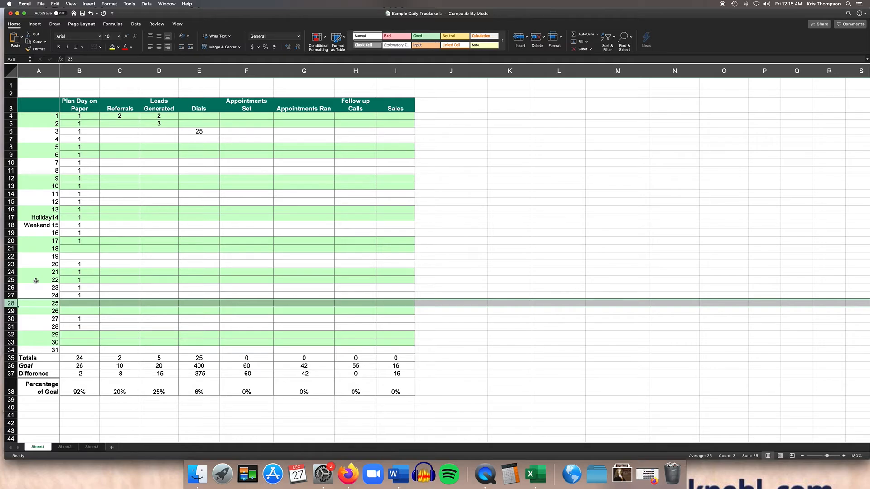
pyautogui.click(13, 226)
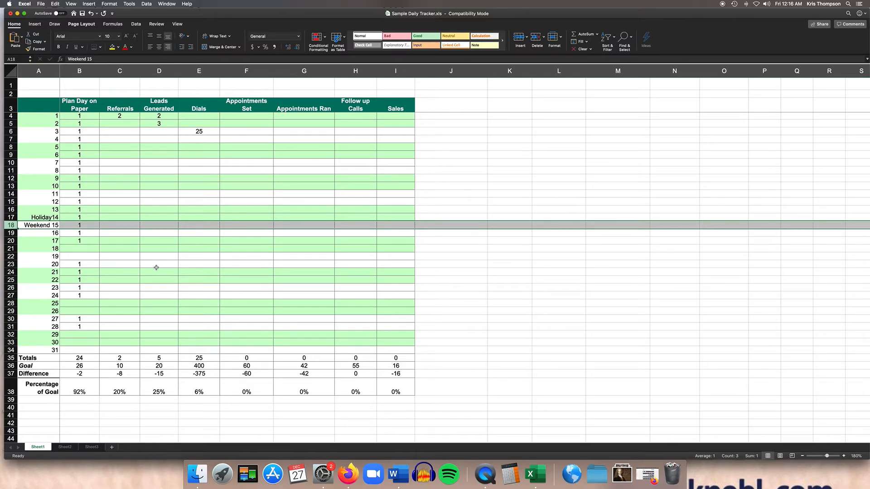
pyautogui.click(35, 257)
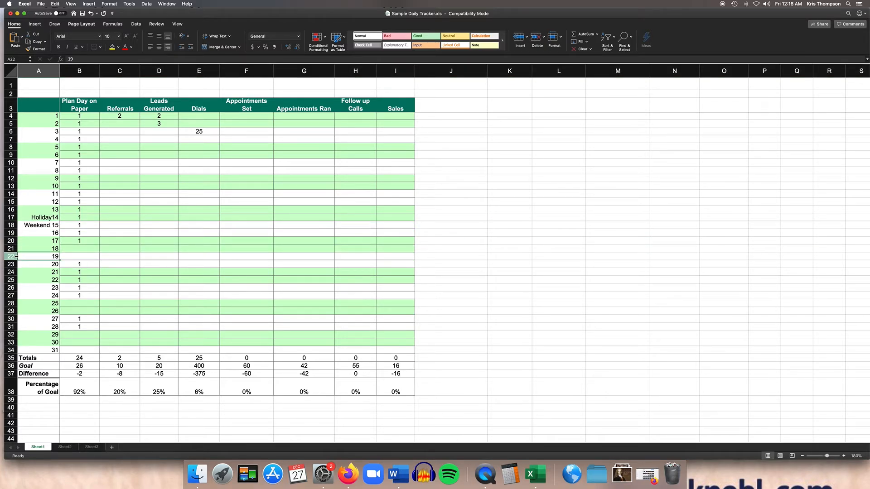
pyautogui.click(16, 257)
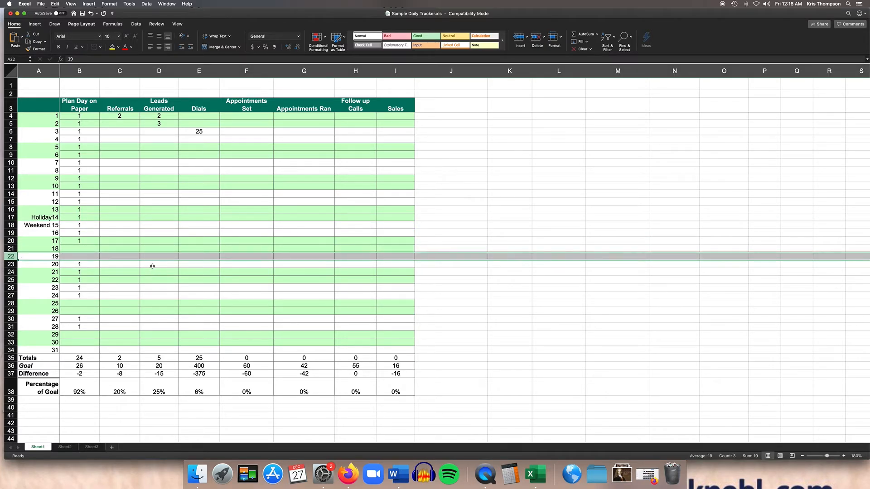